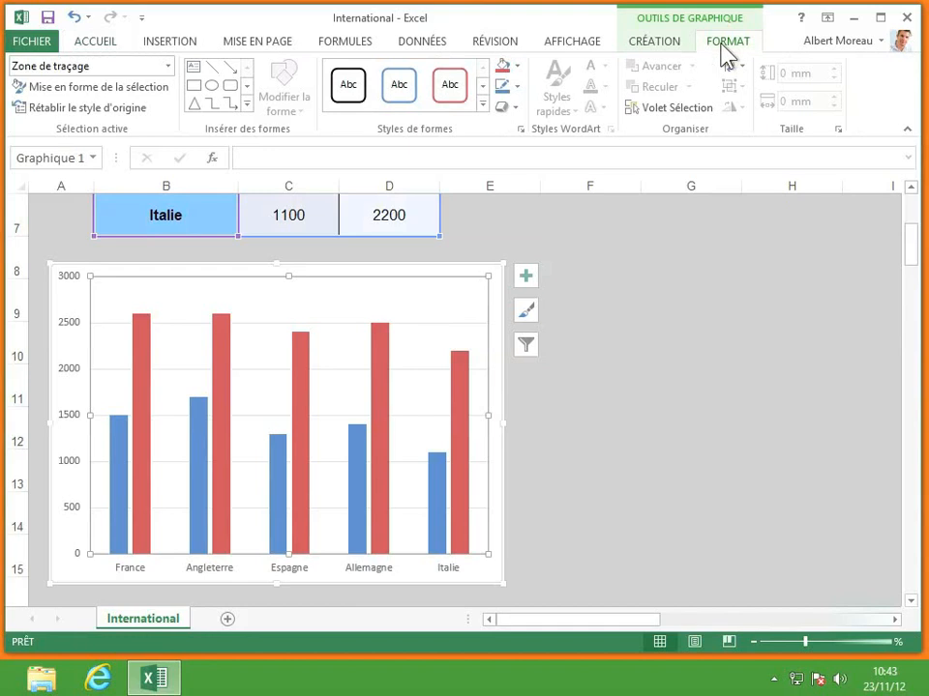
# - Open the format settings of the chart's vertical value axis and look over its text options before returning to the axis options
pyautogui.click(168, 66)
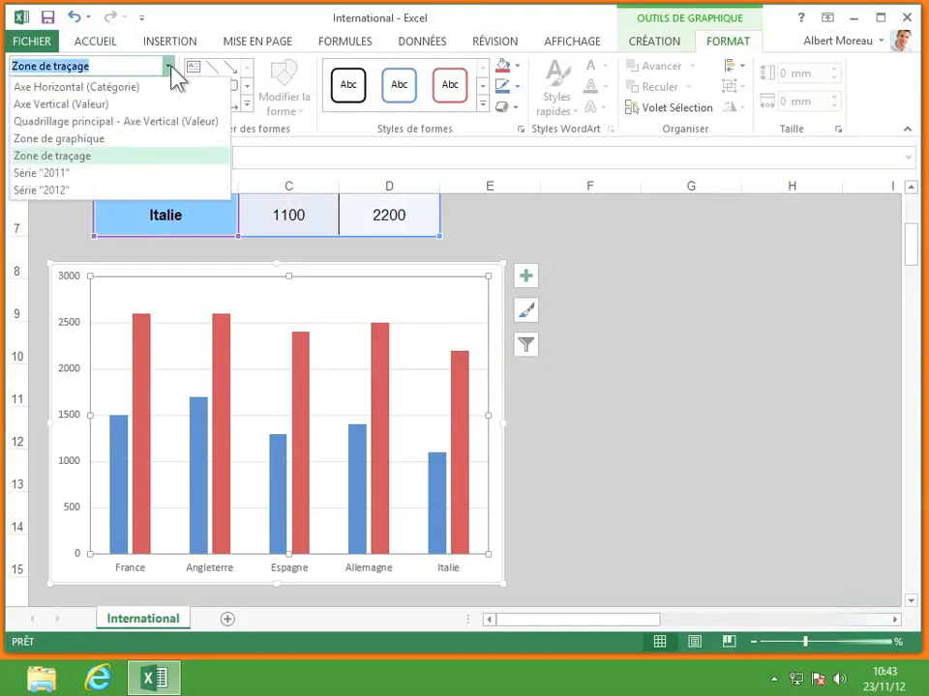
pyautogui.click(74, 104)
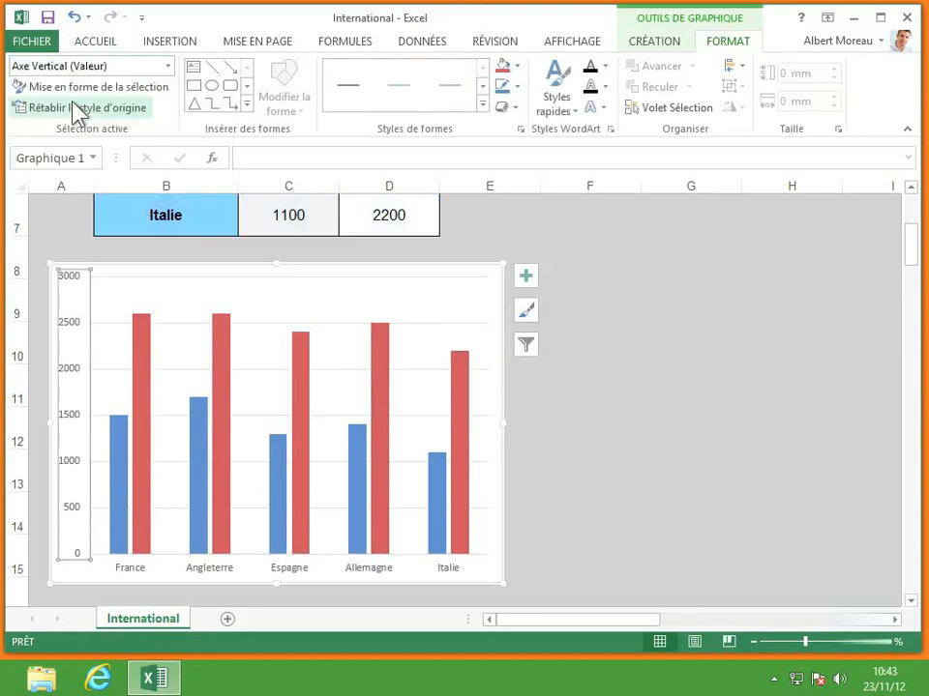
pyautogui.click(151, 89)
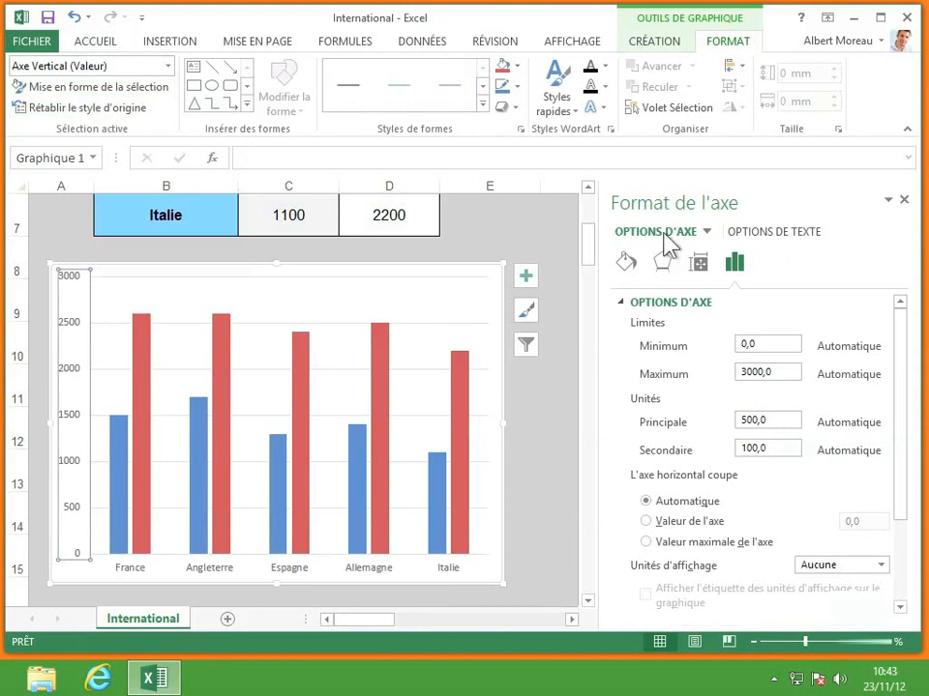
pyautogui.click(809, 235)
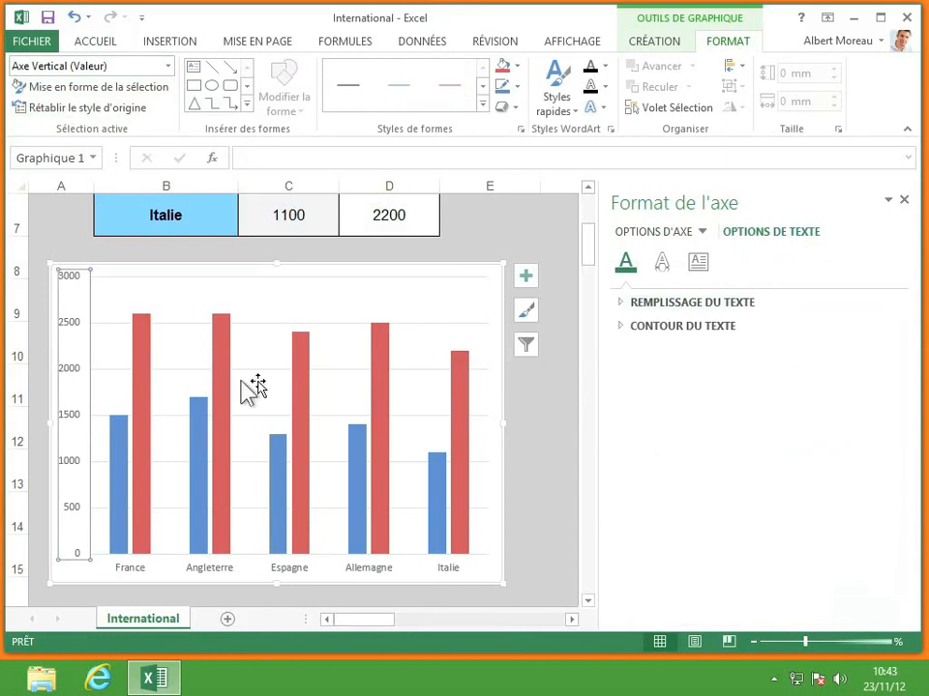
pyautogui.click(676, 233)
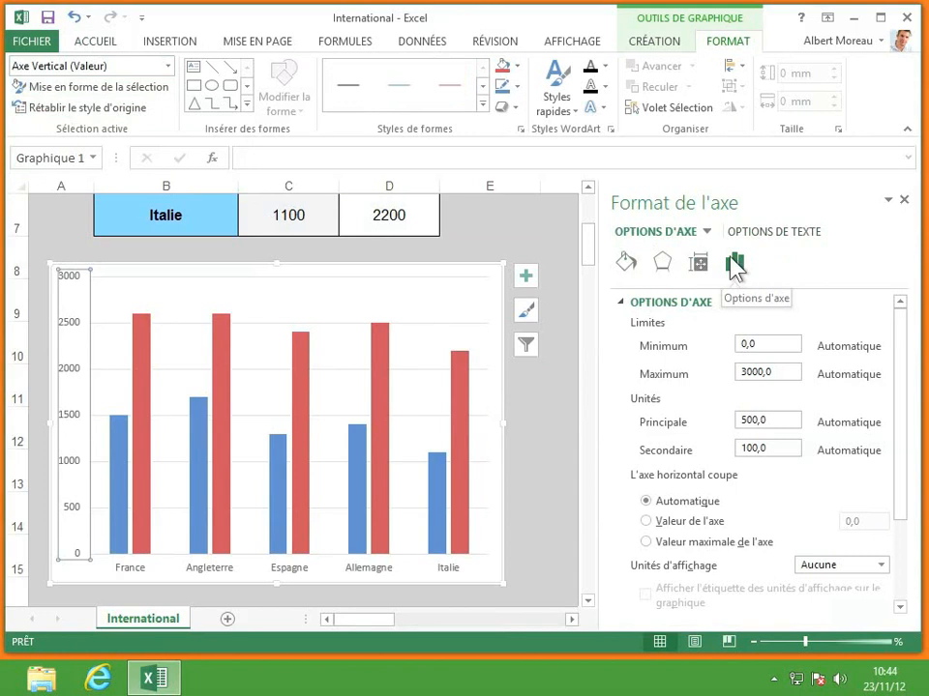
# - View the horizontal category axis options, return to the vertical value axis, and look over its option groups
pyautogui.click(707, 233)
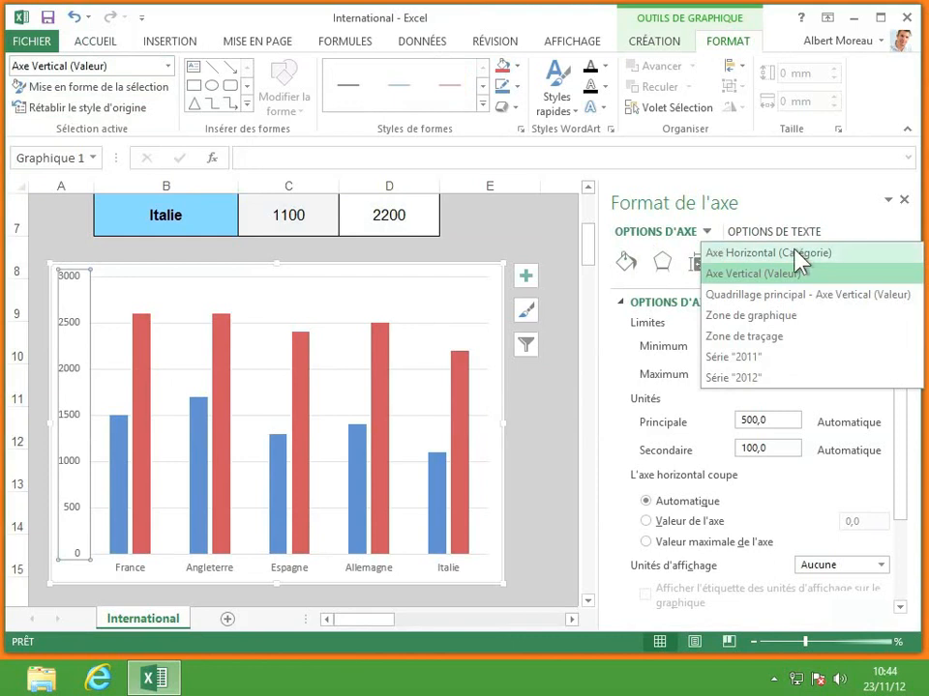
pyautogui.click(802, 256)
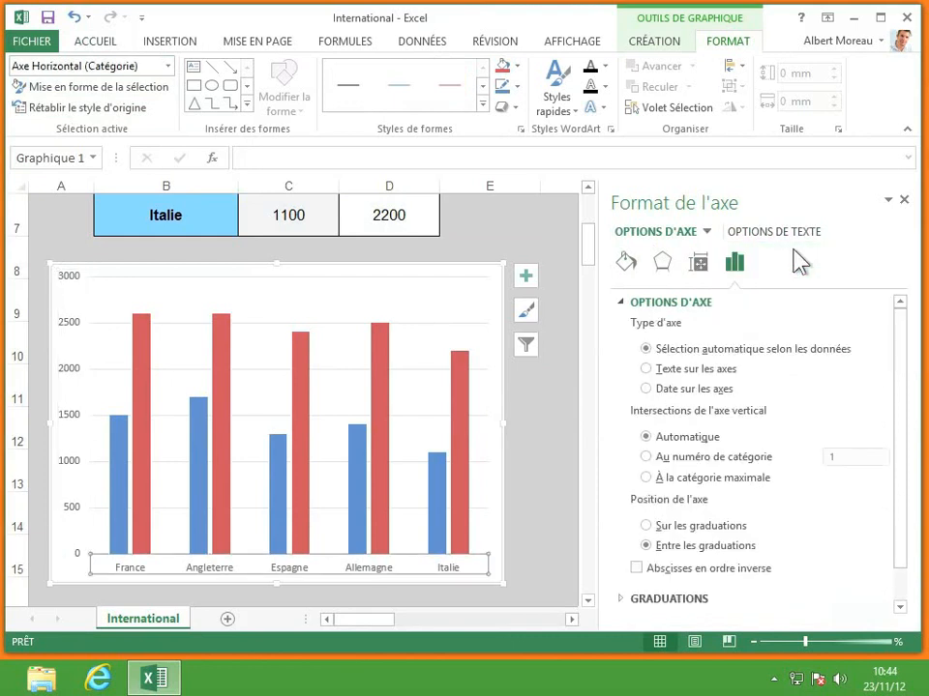
pyautogui.click(707, 233)
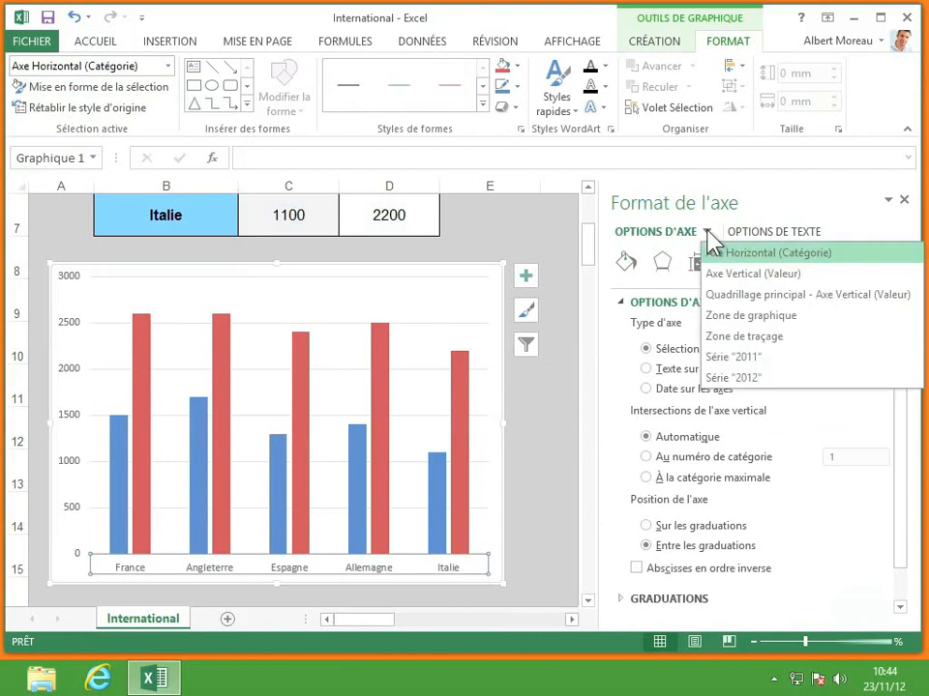
pyautogui.click(756, 275)
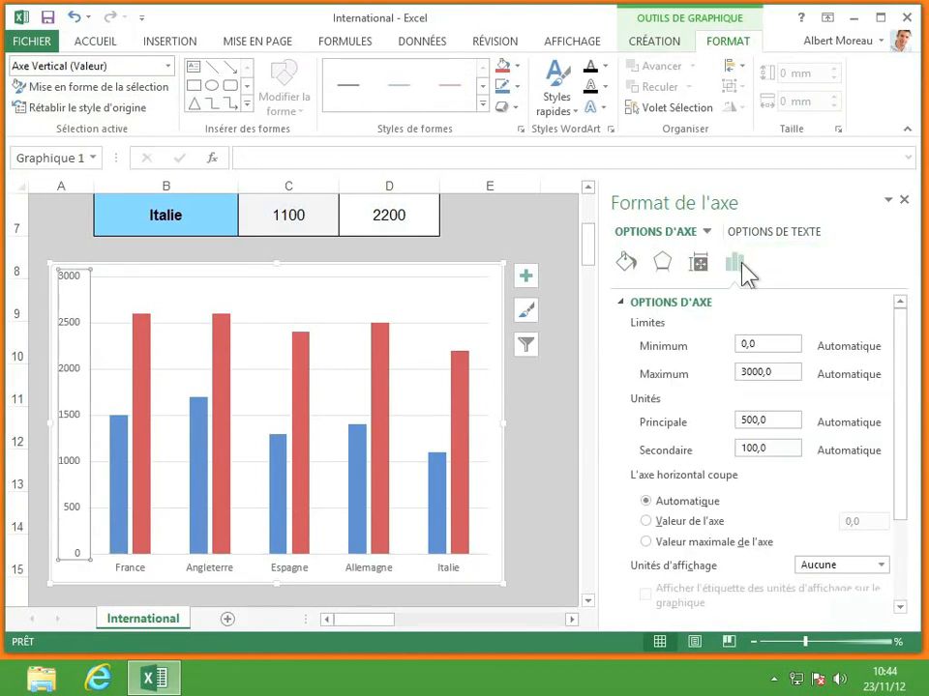
pyautogui.click(620, 303)
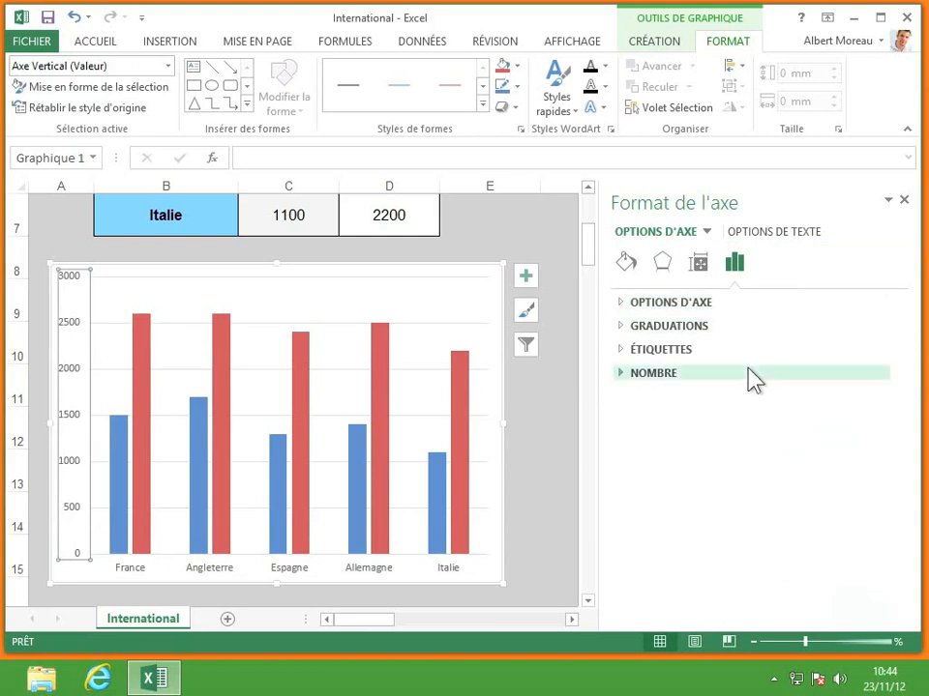
pyautogui.click(619, 305)
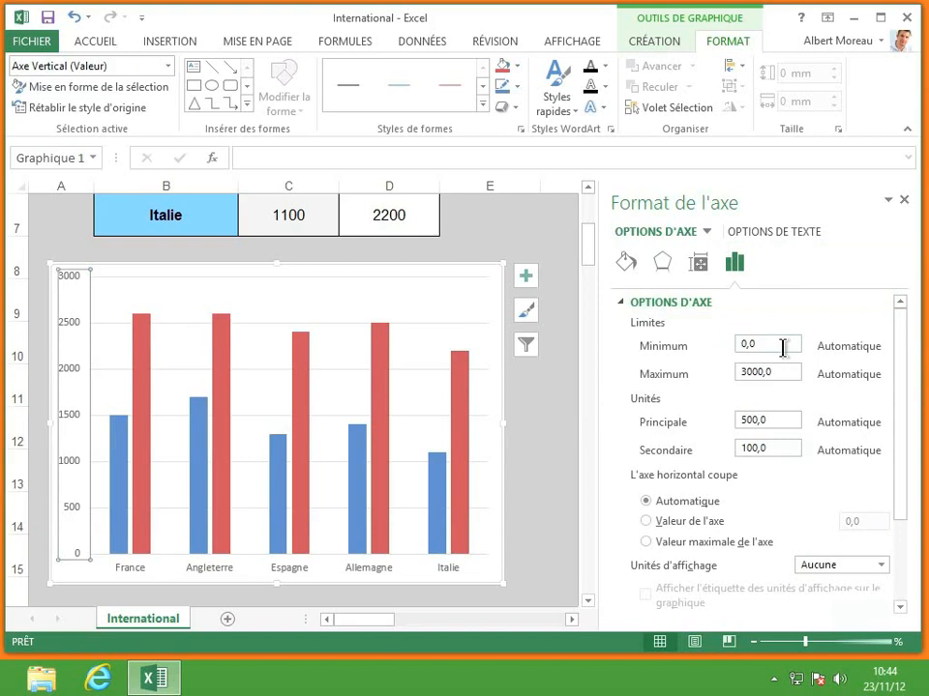
# - Set the minimum bound of the vertical value axis to 1000
pyautogui.click(759, 346)
pyautogui.write('10')
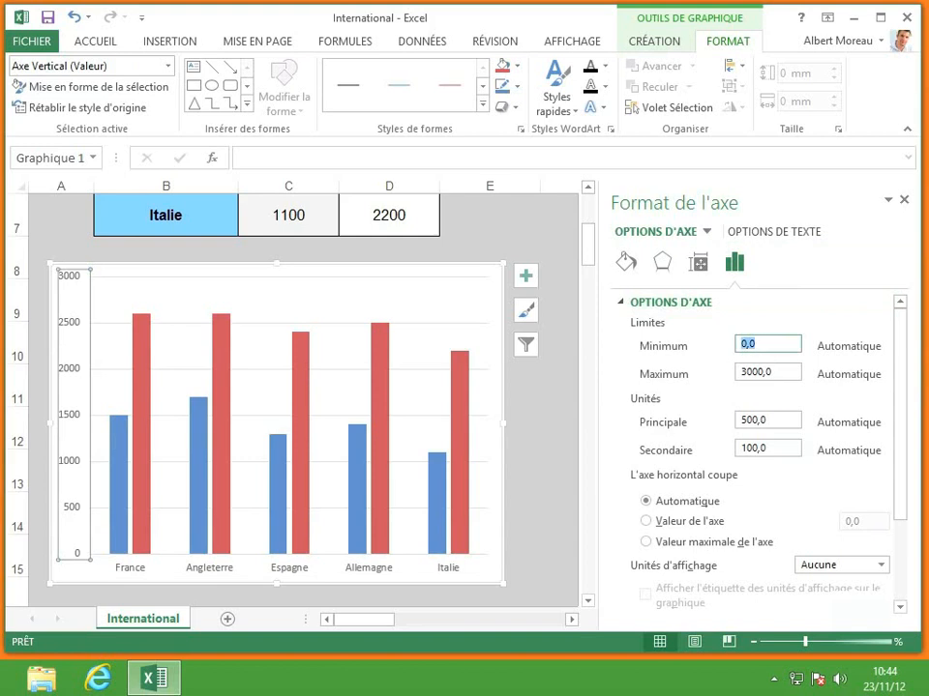
pyautogui.write('00')
pyautogui.press('Return')
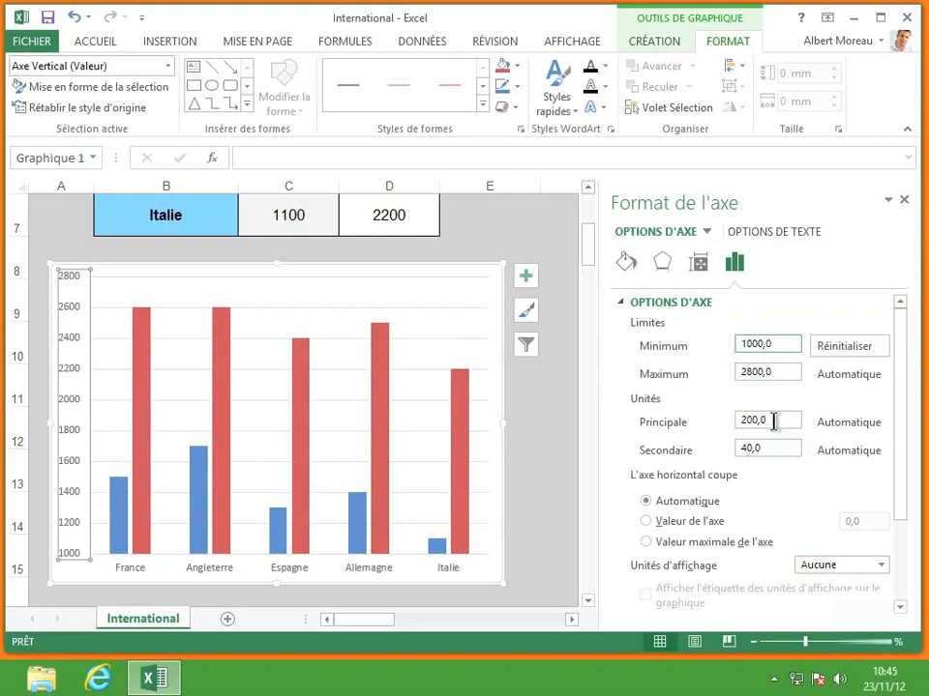
# - Set the major unit (Principale) of the vertical value axis to 100
pyautogui.moveTo(767, 419); pyautogui.dragTo(705, 423)
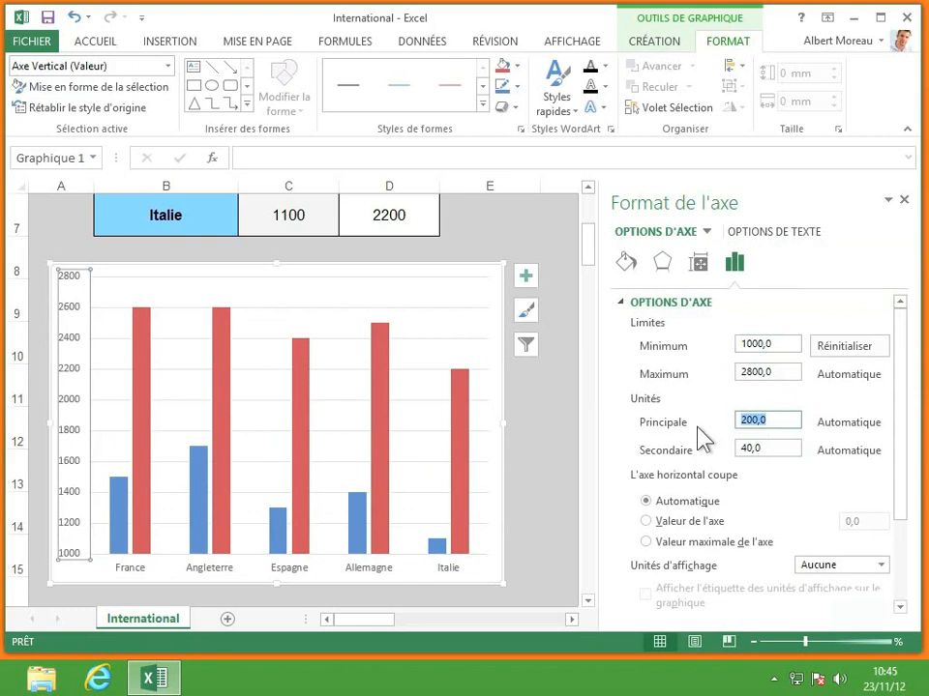
pyautogui.write('100')
pyautogui.press('Return')
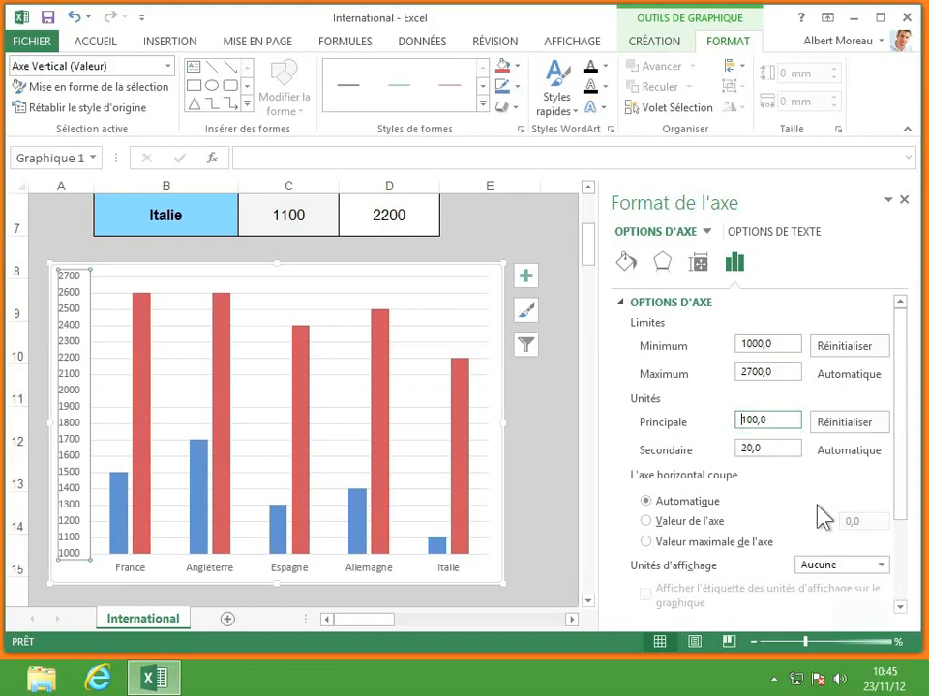
# - Make the horizontal axis cross the vertical axis at the axis value 1200
pyautogui.moveTo(906, 526); pyautogui.dragTo(901, 582)
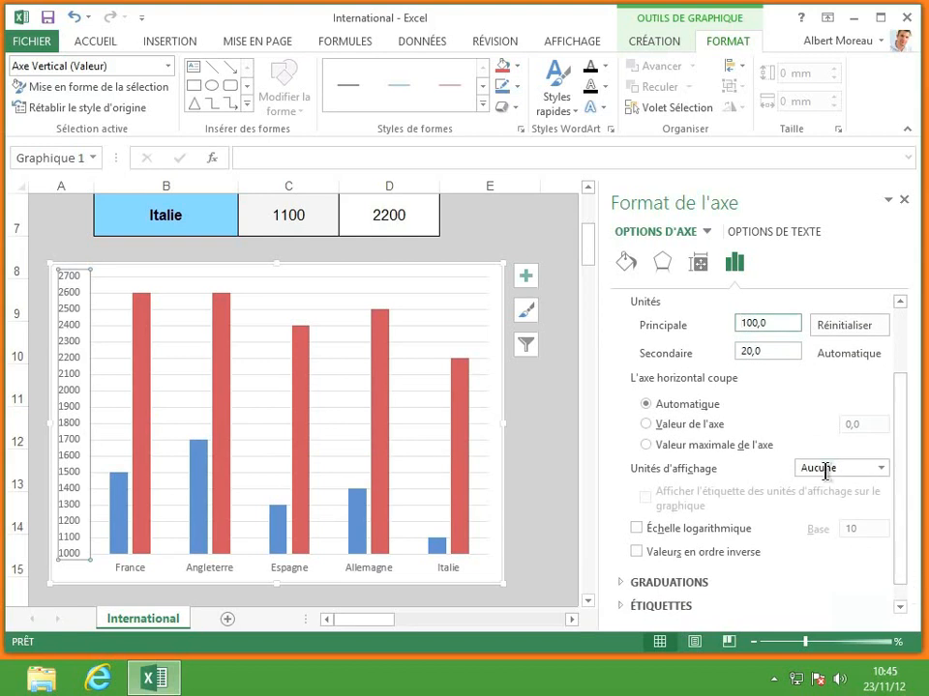
pyautogui.click(673, 424)
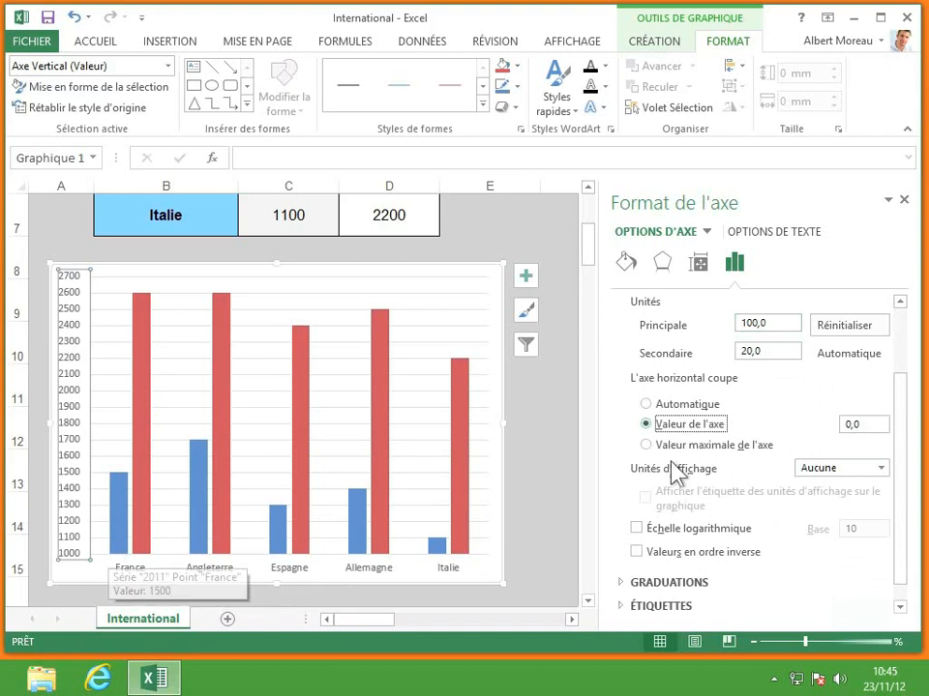
pyautogui.moveTo(864, 424); pyautogui.dragTo(831, 423)
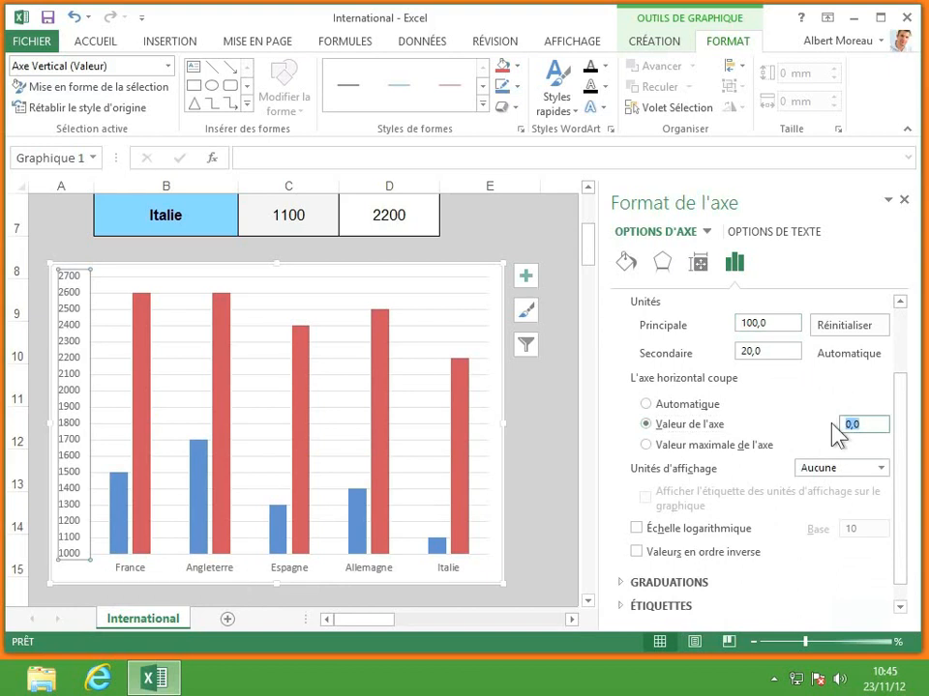
pyautogui.write('1200')
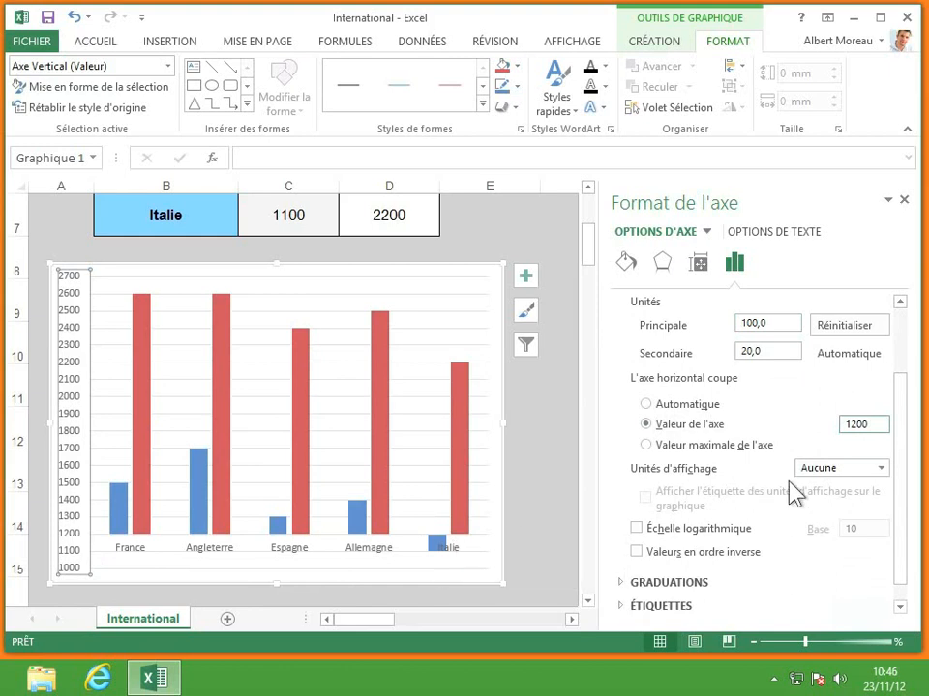
# - Set the vertical axis display units to Centaines and hide the display units label on the chart
pyautogui.click(881, 469)
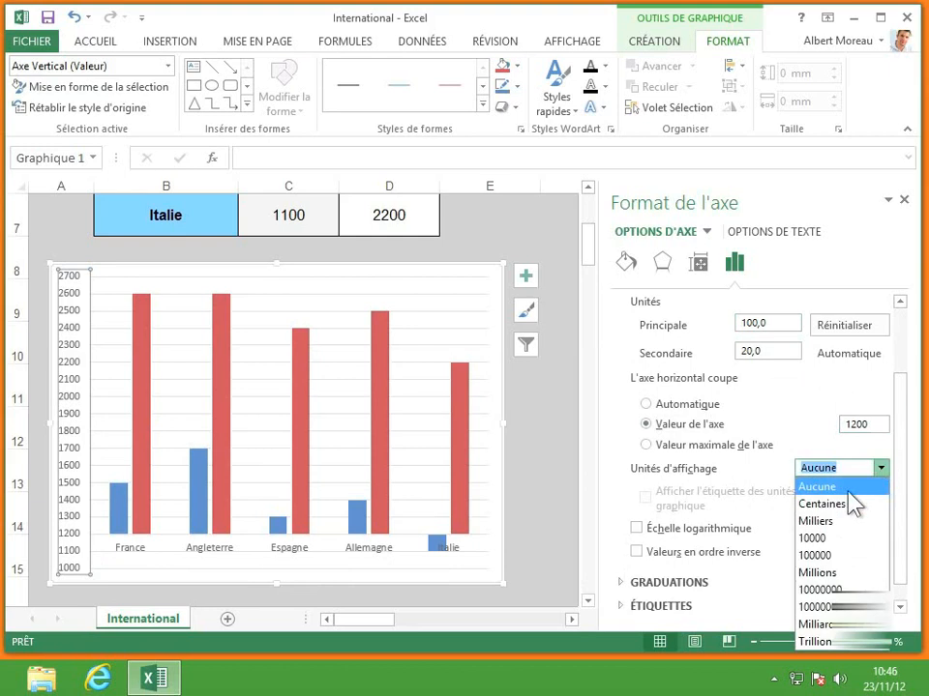
pyautogui.click(834, 517)
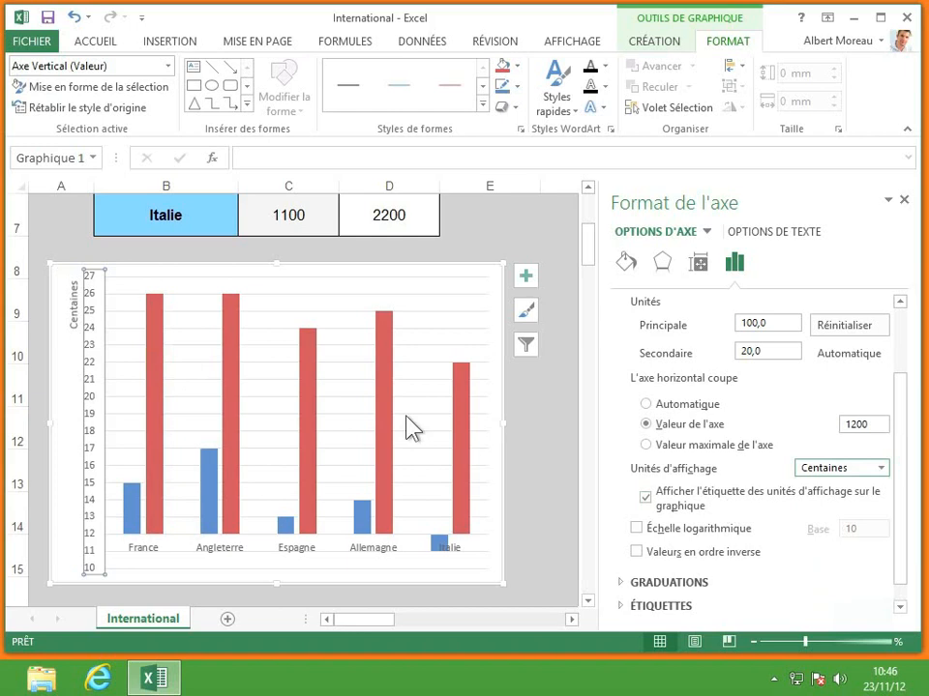
pyautogui.click(646, 500)
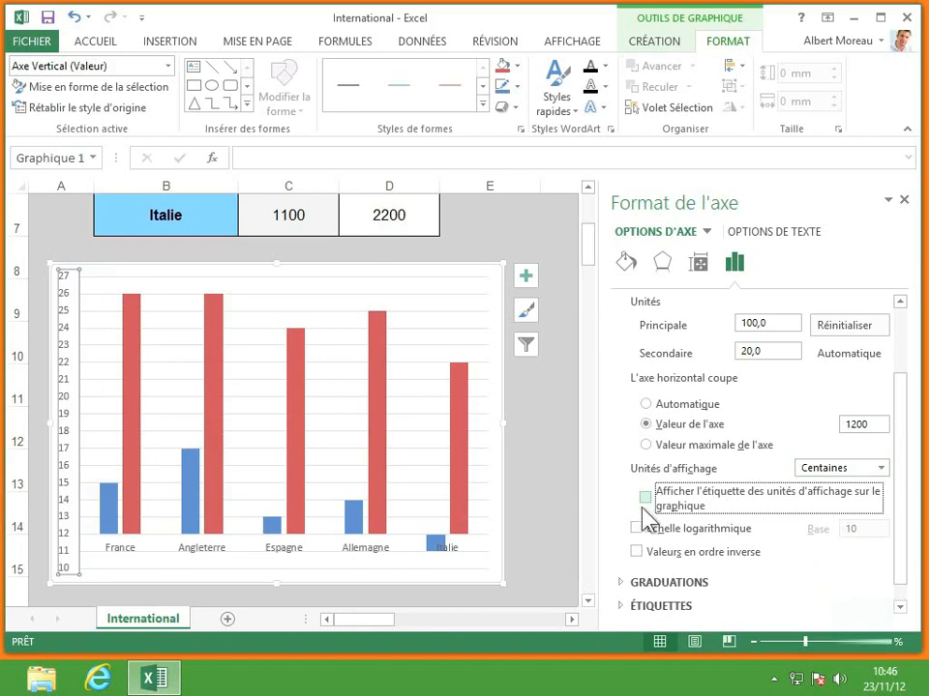
# - Try the logarithmic scale and the reverse value order on the vertical axis, turning each one off again
pyautogui.click(636, 530)
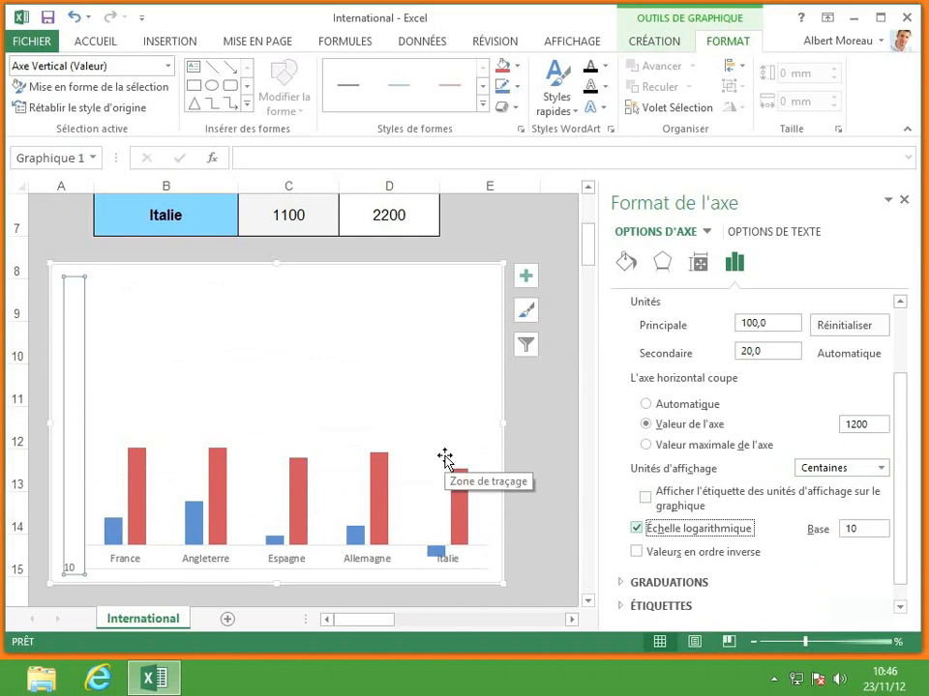
pyautogui.click(637, 529)
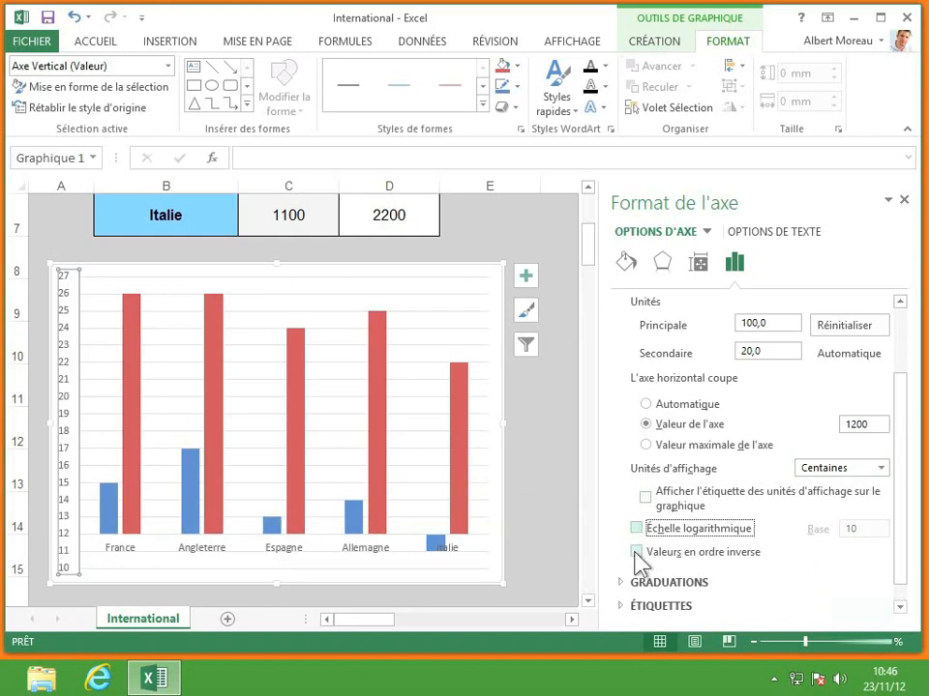
pyautogui.click(639, 553)
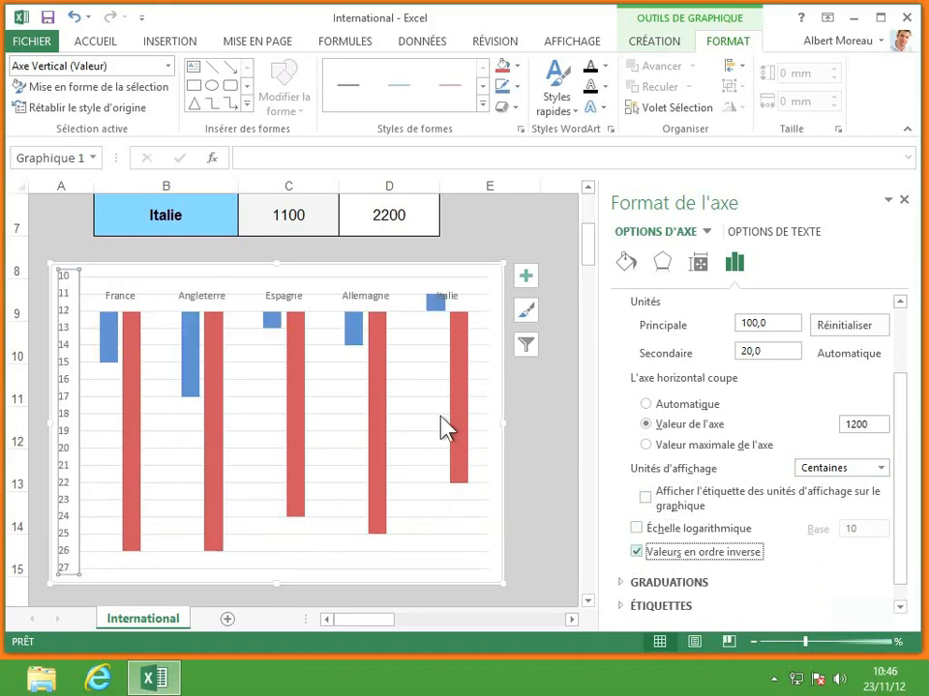
pyautogui.click(638, 553)
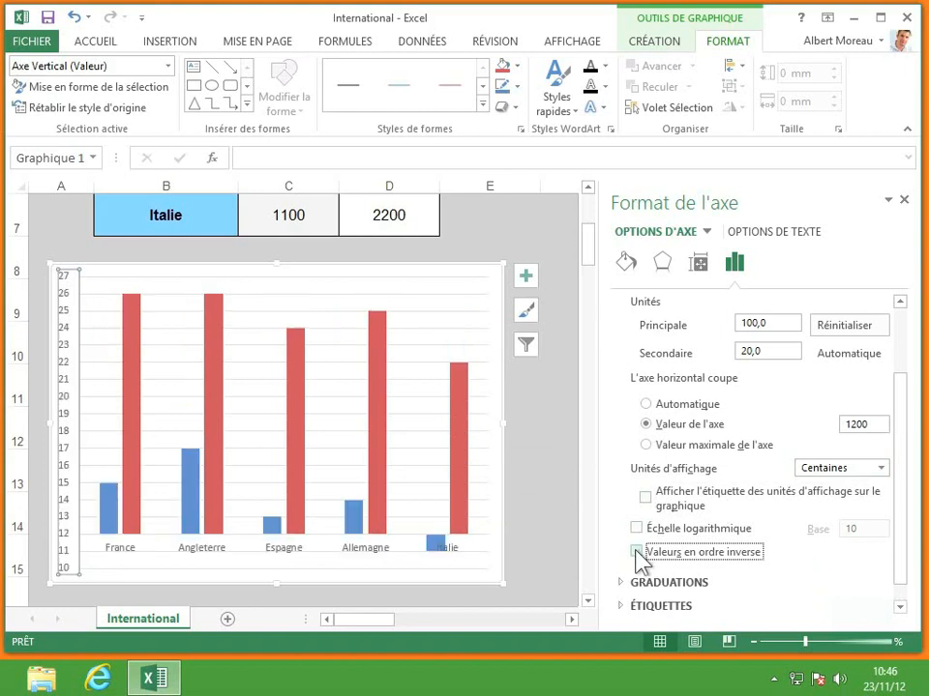
# - Set the vertical axis display units back to Aucune
pyautogui.click(880, 468)
pyautogui.click(832, 490)
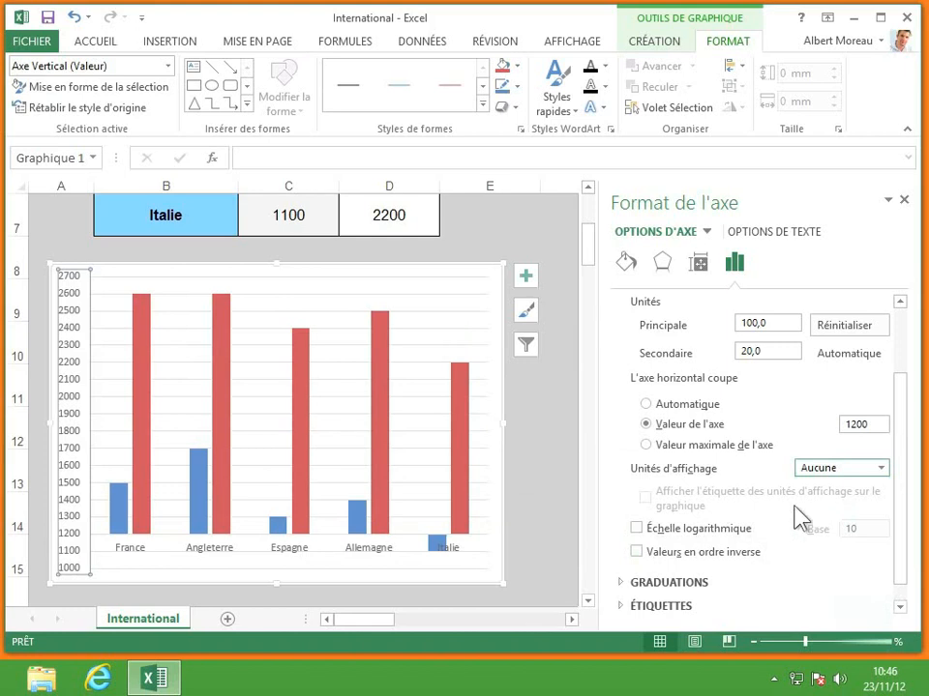
# - Set the major tick marks of the vertical axis to Sur l'axe in the Graduations options
pyautogui.click(622, 585)
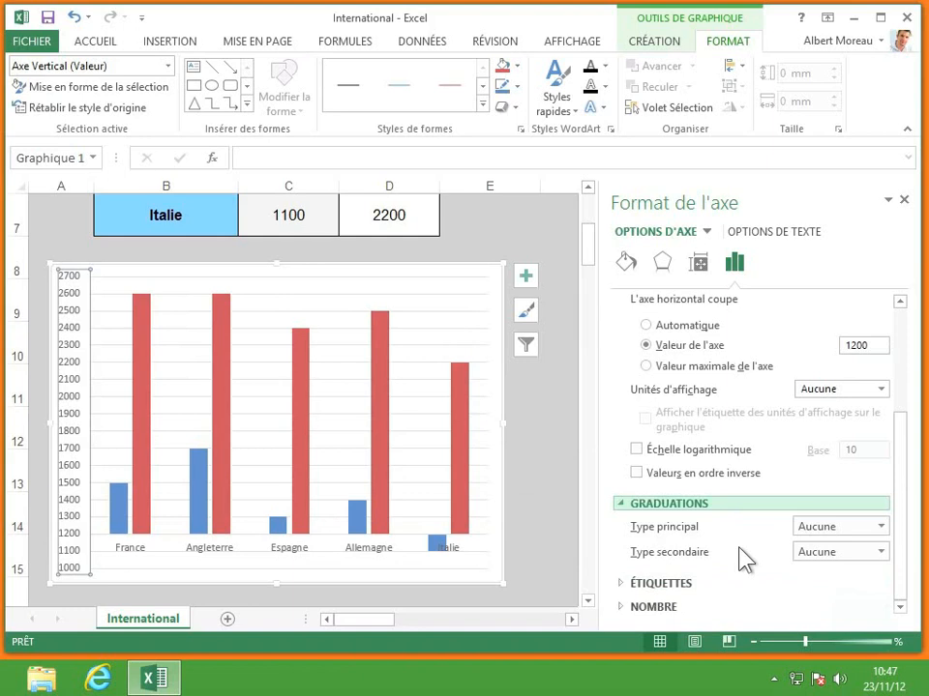
pyautogui.click(881, 528)
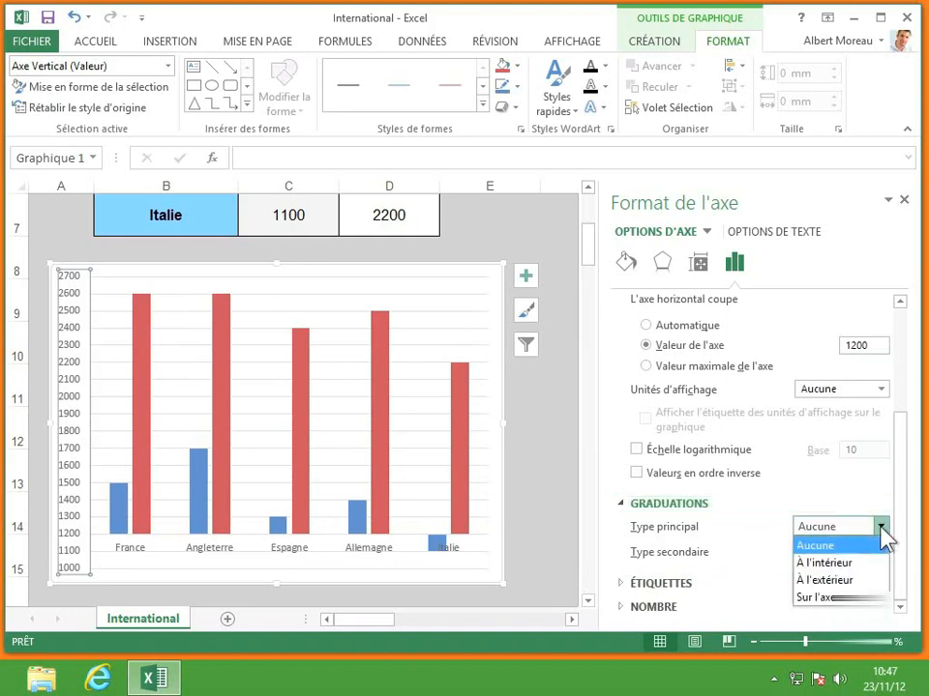
pyautogui.click(822, 599)
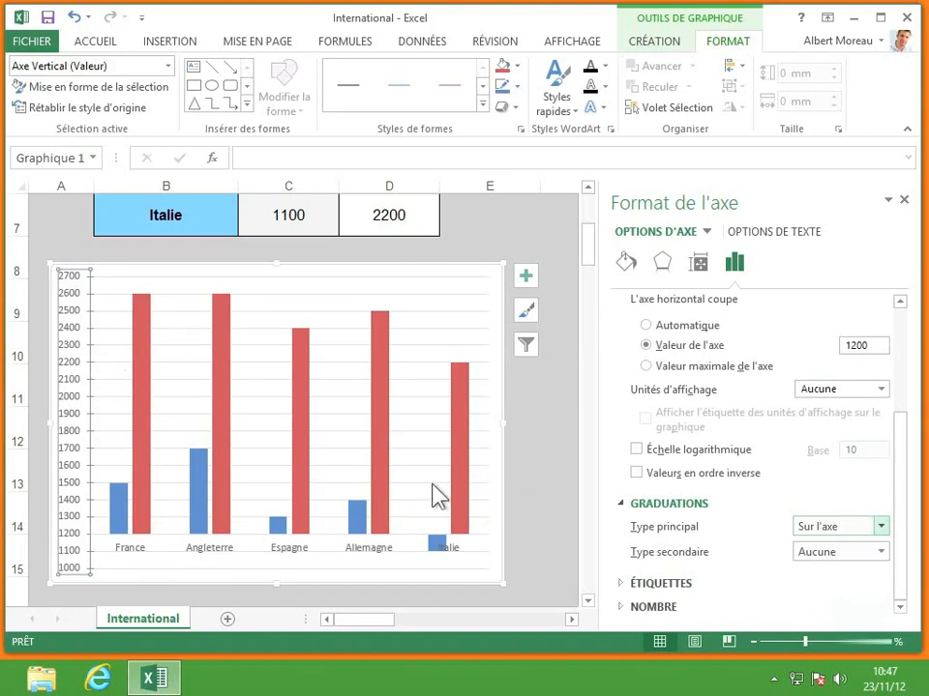
# - Try the label position Aucune for the vertical axis and restore it to À côté de l'axe
pyautogui.click(620, 583)
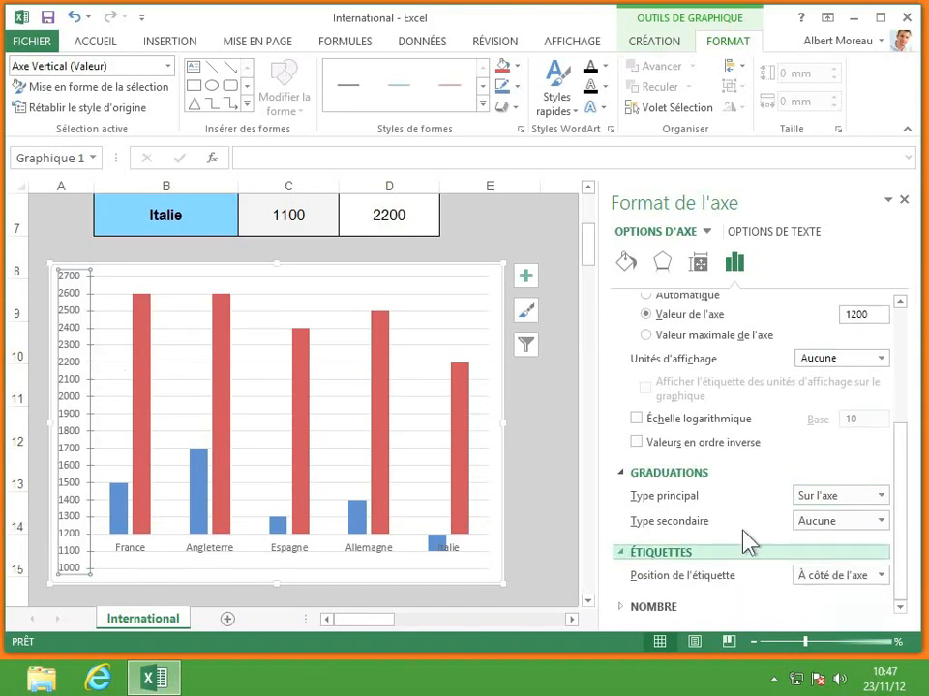
pyautogui.click(881, 577)
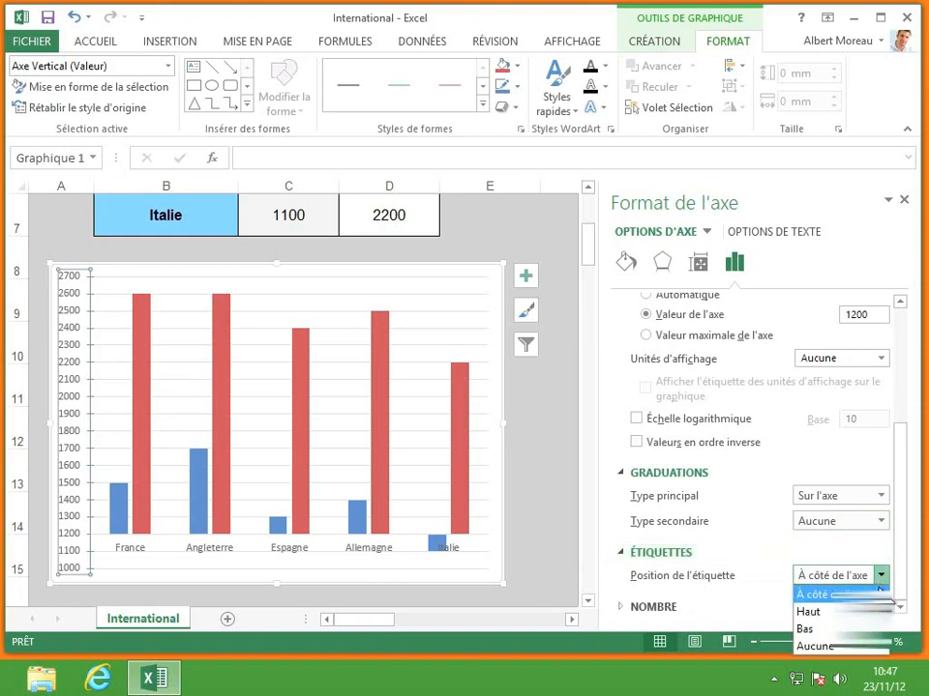
pyautogui.click(820, 646)
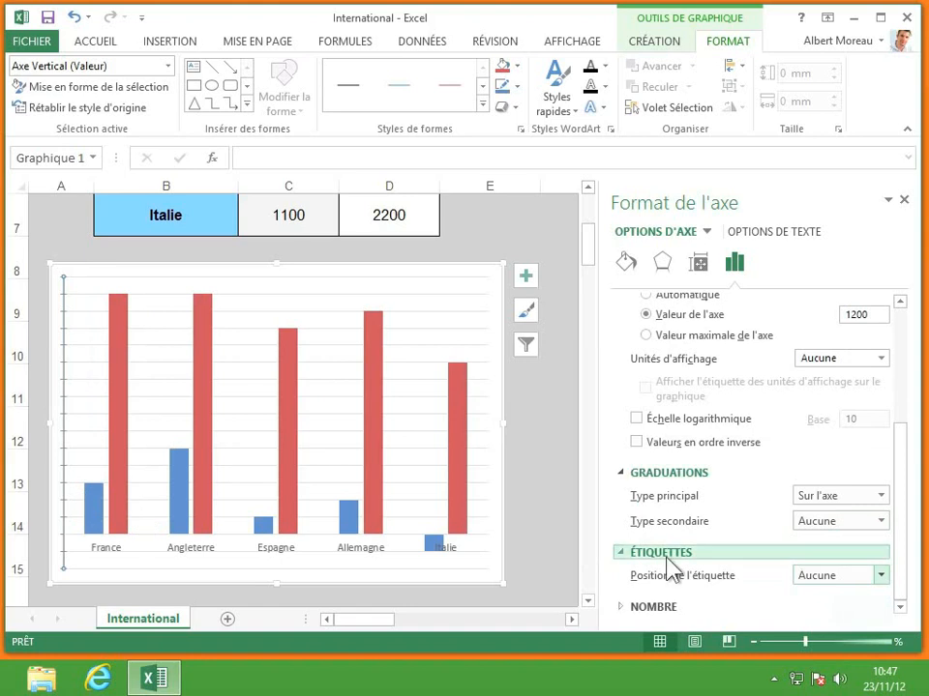
pyautogui.click(882, 580)
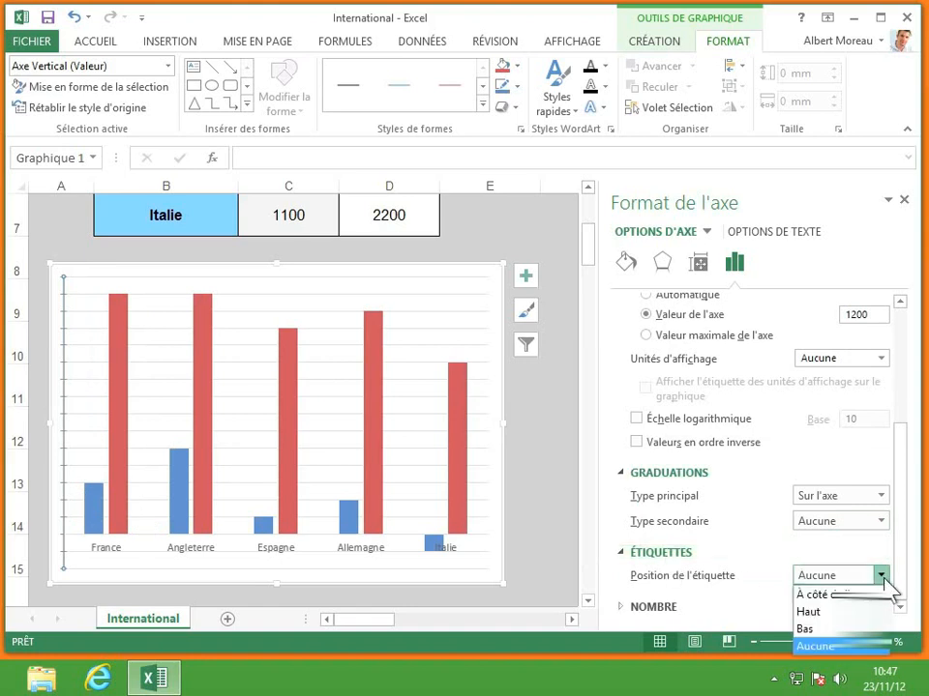
pyautogui.click(857, 593)
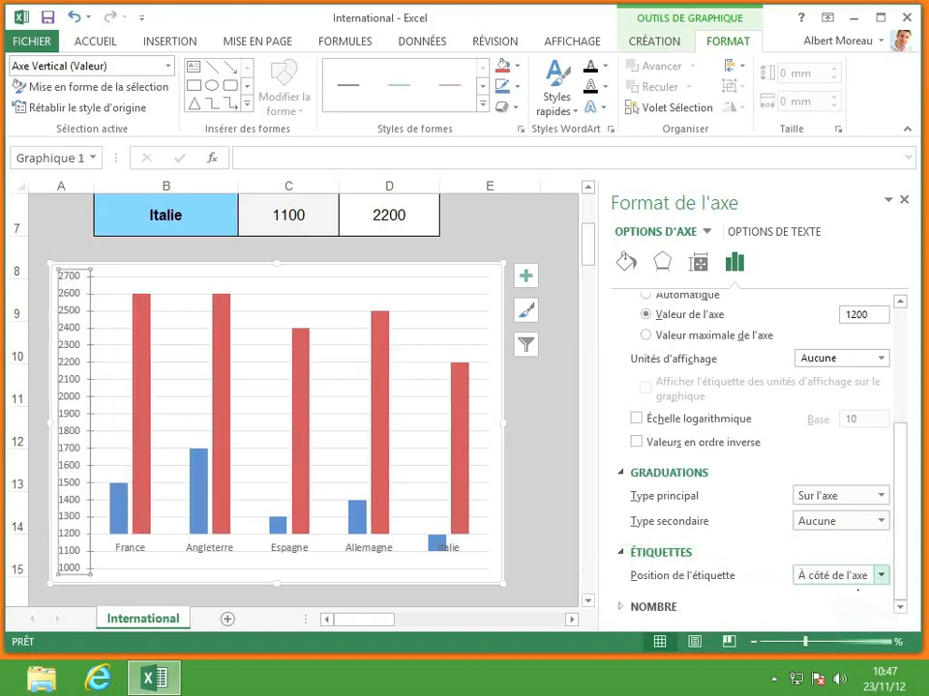
# - Try the Monétaire number category with 0 decimals on the vertical axis labels
pyautogui.click(624, 609)
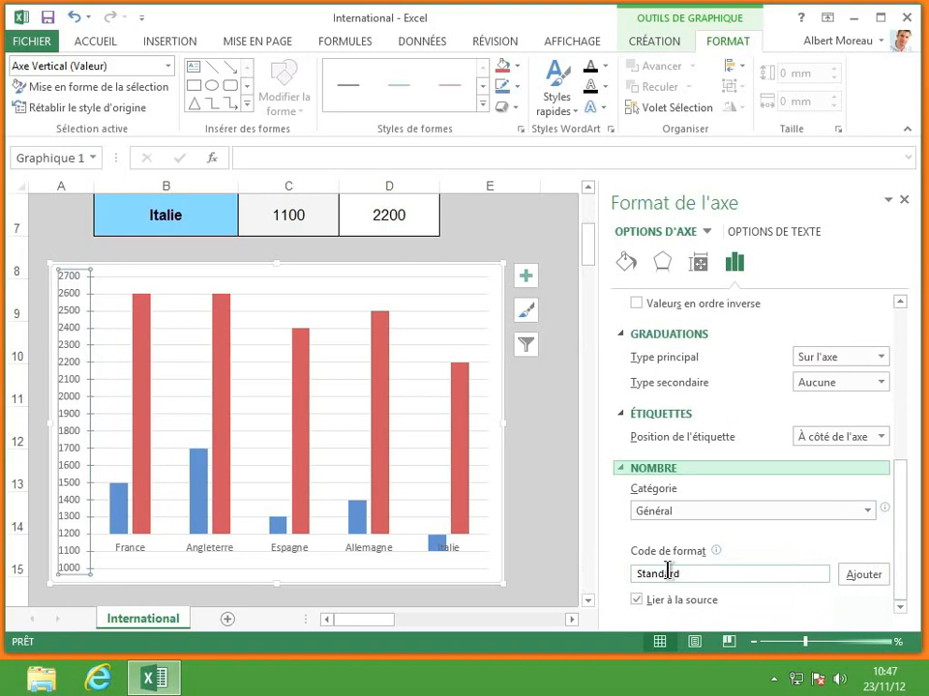
pyautogui.click(867, 513)
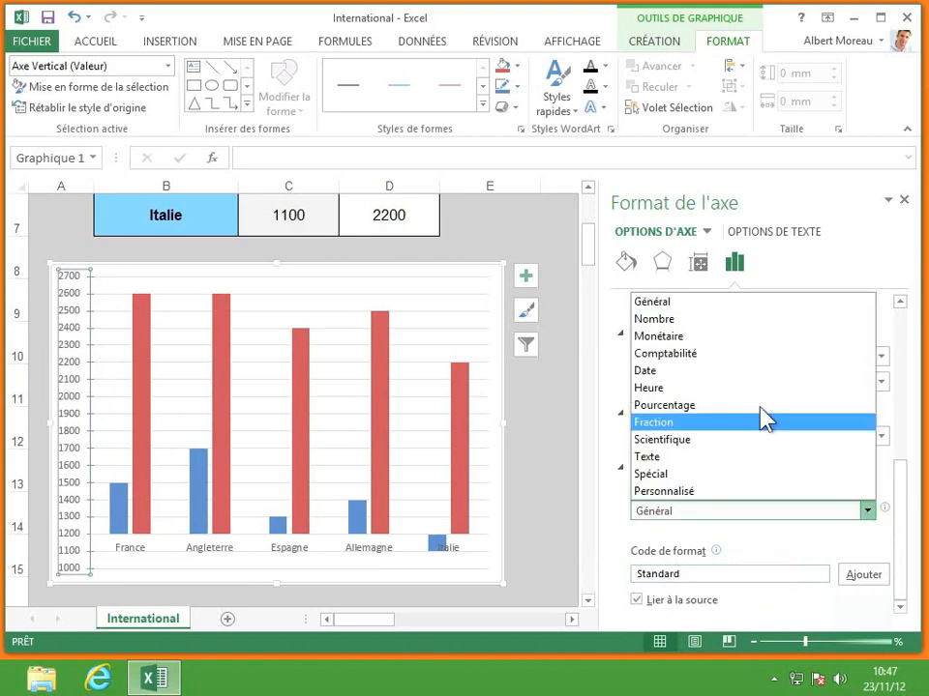
pyautogui.click(682, 338)
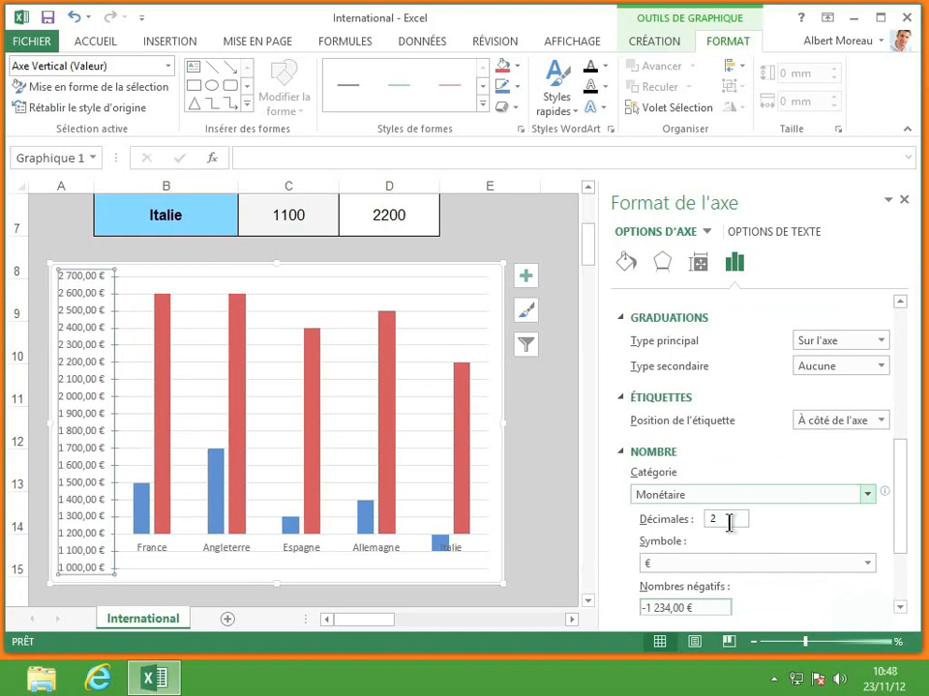
pyautogui.click(682, 524)
pyautogui.write('0')
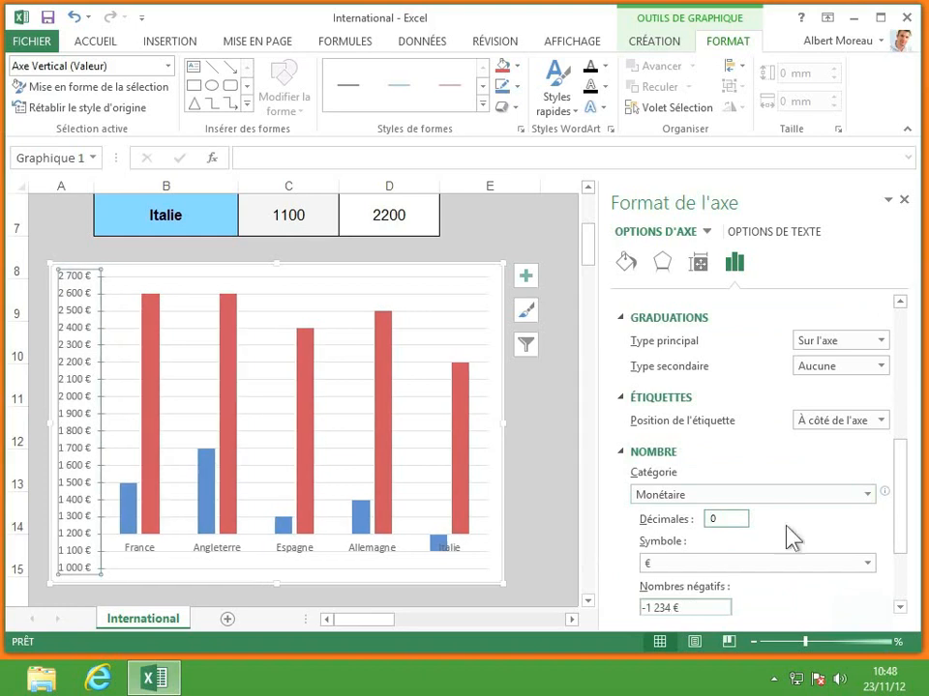
# - Look through the currency symbols, keeping €, and link the vertical axis number format back to the source
pyautogui.moveTo(907, 549); pyautogui.dragTo(905, 611)
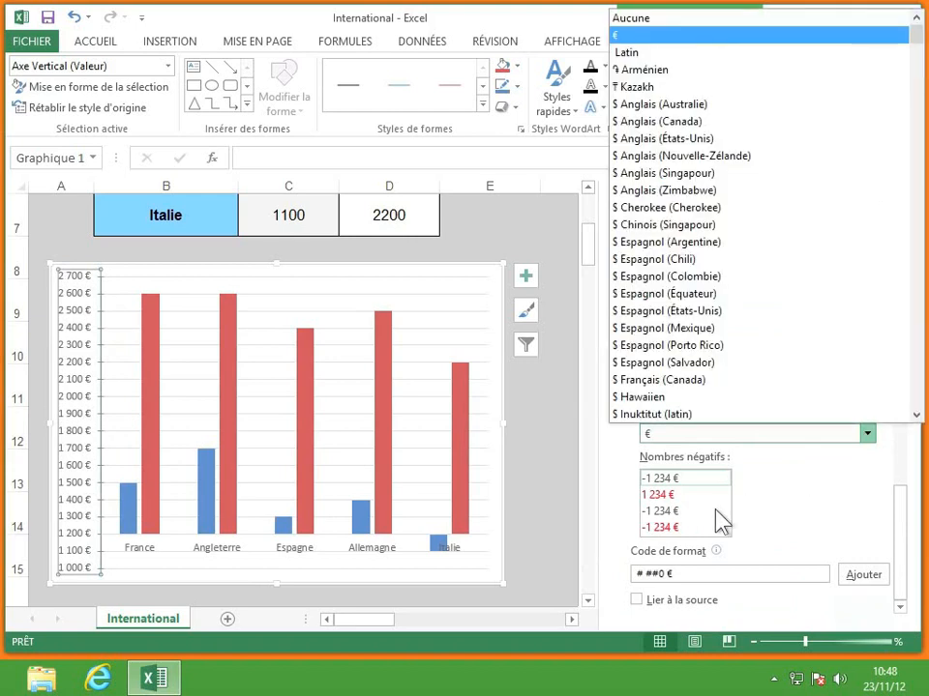
pyautogui.click(790, 507)
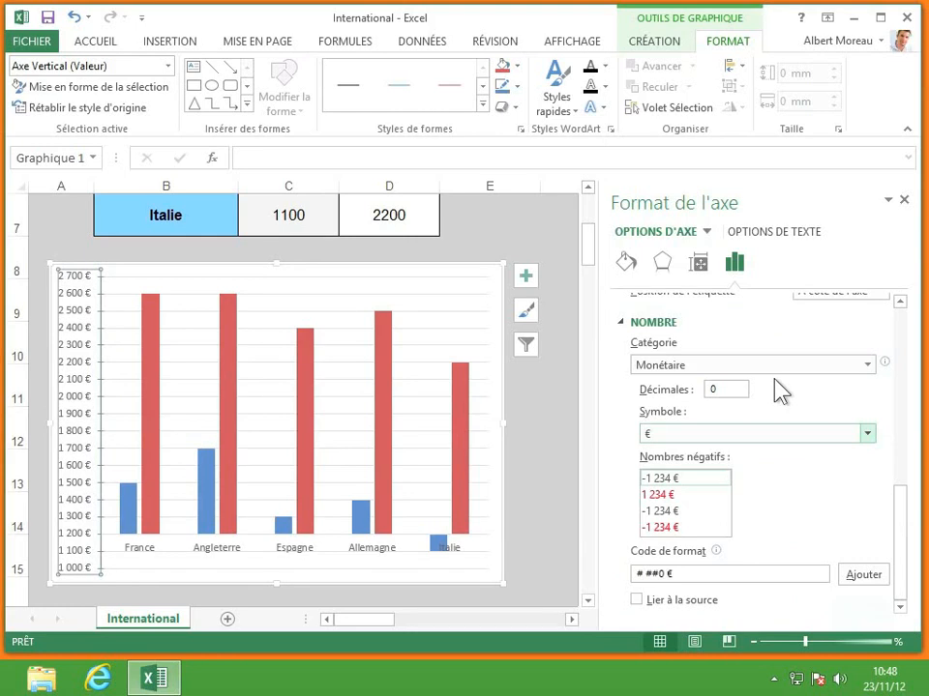
pyautogui.click(636, 601)
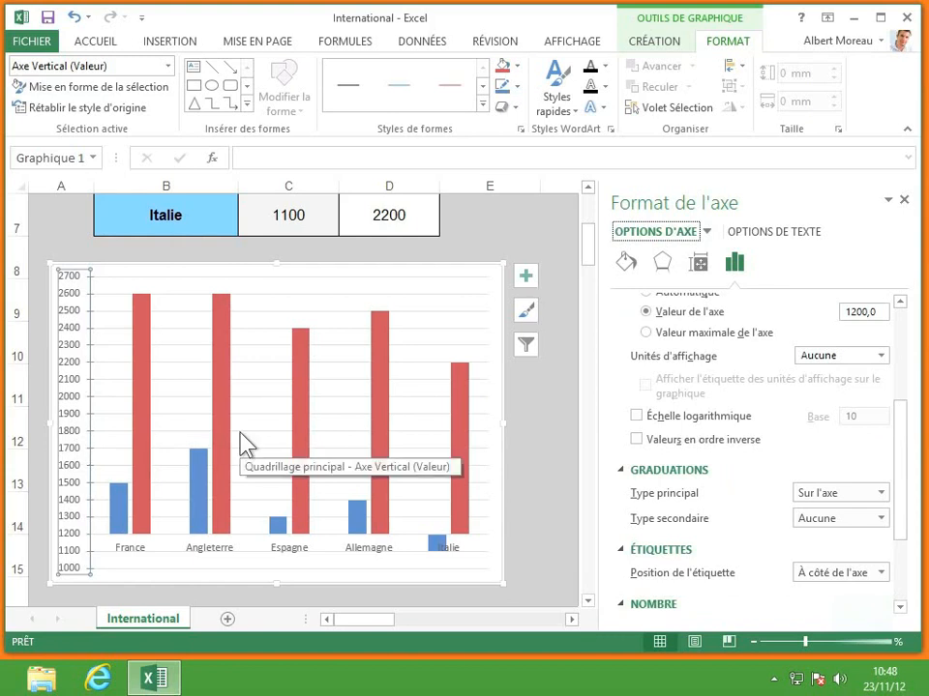
# - Change the chart to a Graphique combiné with 2011 as Histogramme groupé and 2012 as Courbes on a secondary axis
pyautogui.click(657, 46)
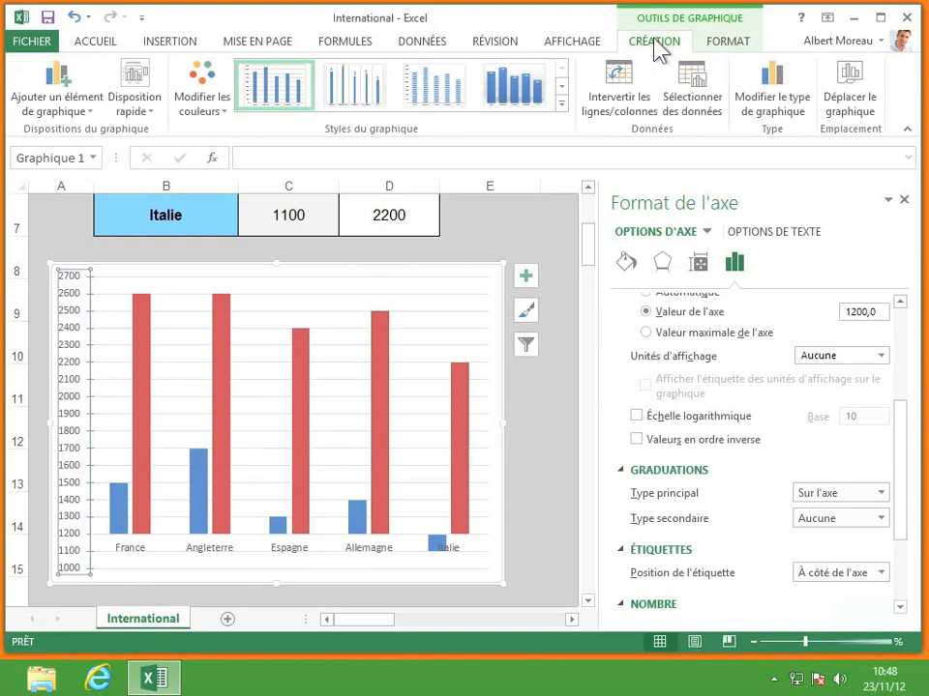
pyautogui.click(779, 109)
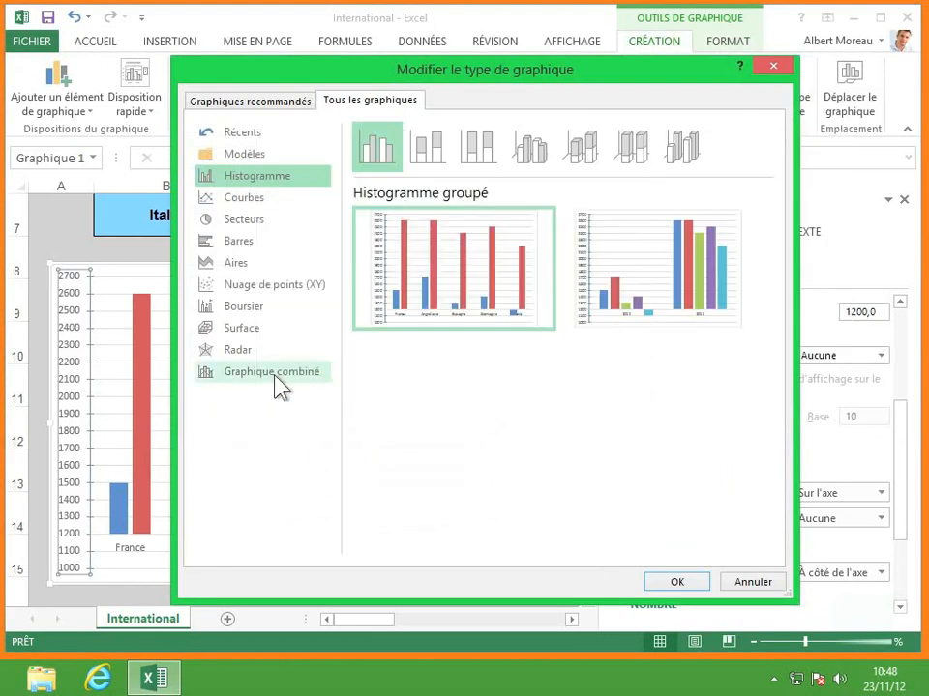
pyautogui.click(241, 385)
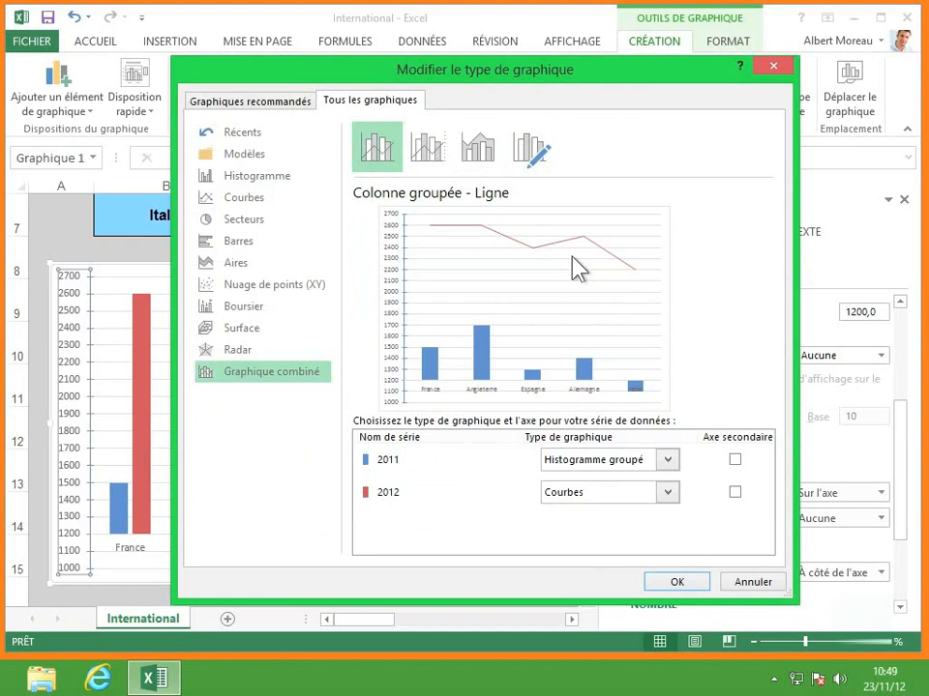
pyautogui.click(735, 493)
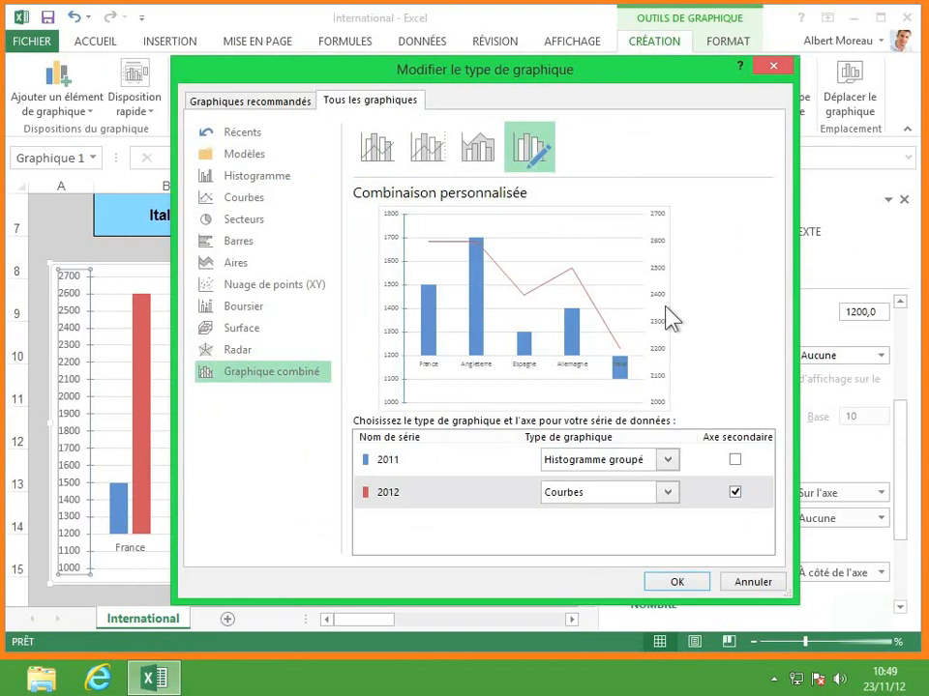
pyautogui.click(677, 584)
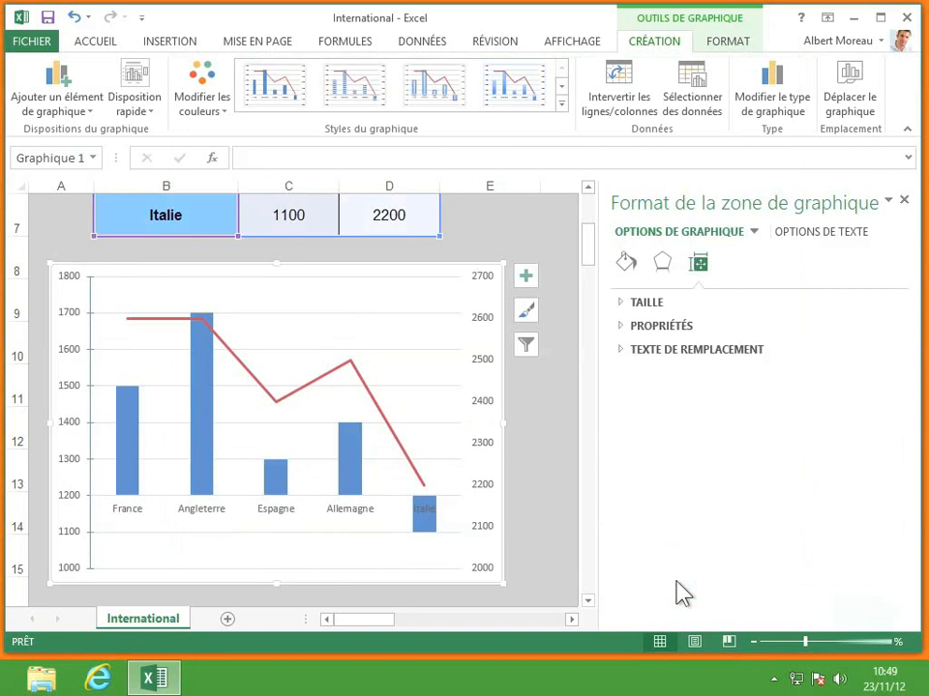
# - Set the minimum bound of the secondary vertical axis to 1800 in the axis options
pyautogui.click(488, 407)
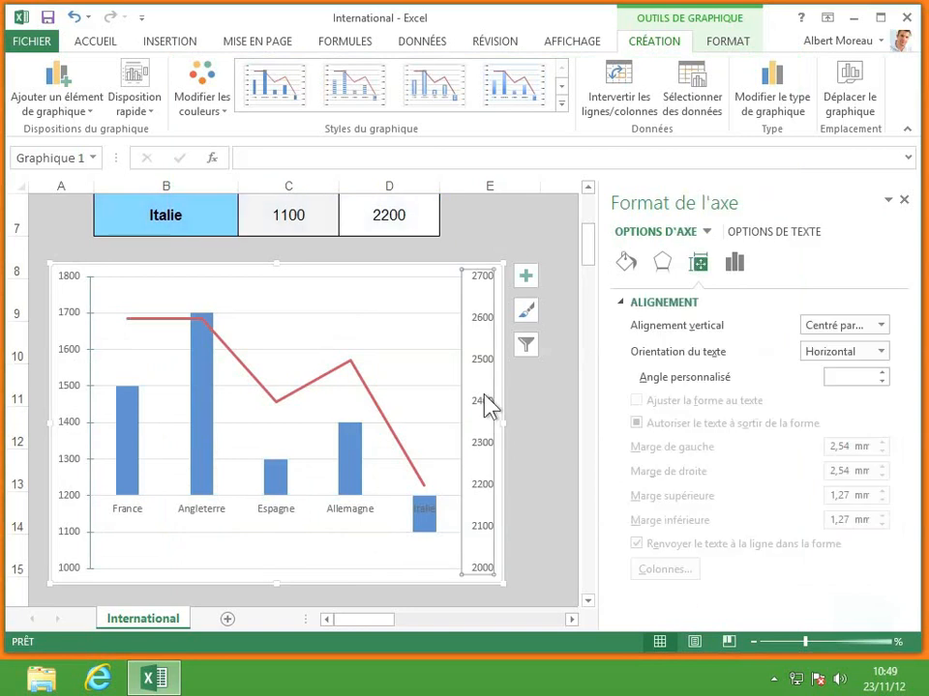
pyautogui.click(734, 263)
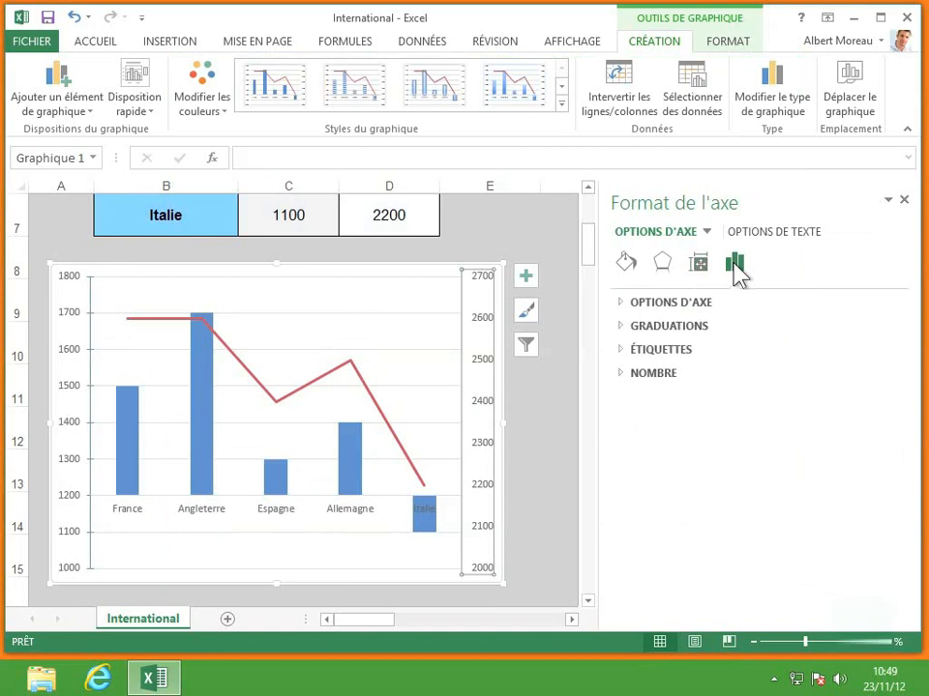
pyautogui.click(624, 304)
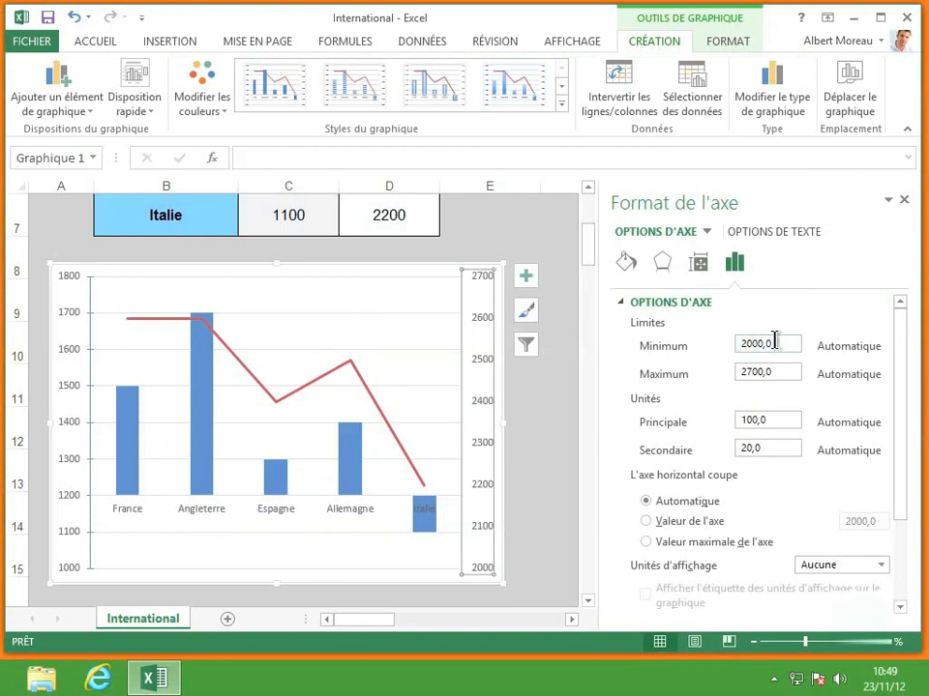
pyautogui.moveTo(771, 341); pyautogui.dragTo(705, 359)
pyautogui.write('1')
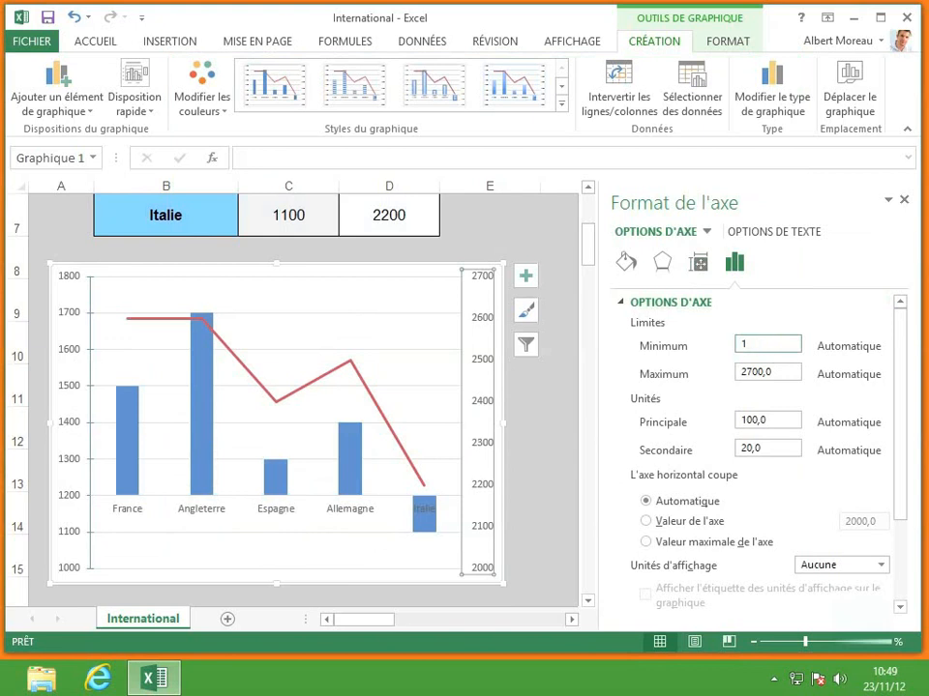
pyautogui.write('800')
pyautogui.press('Return')
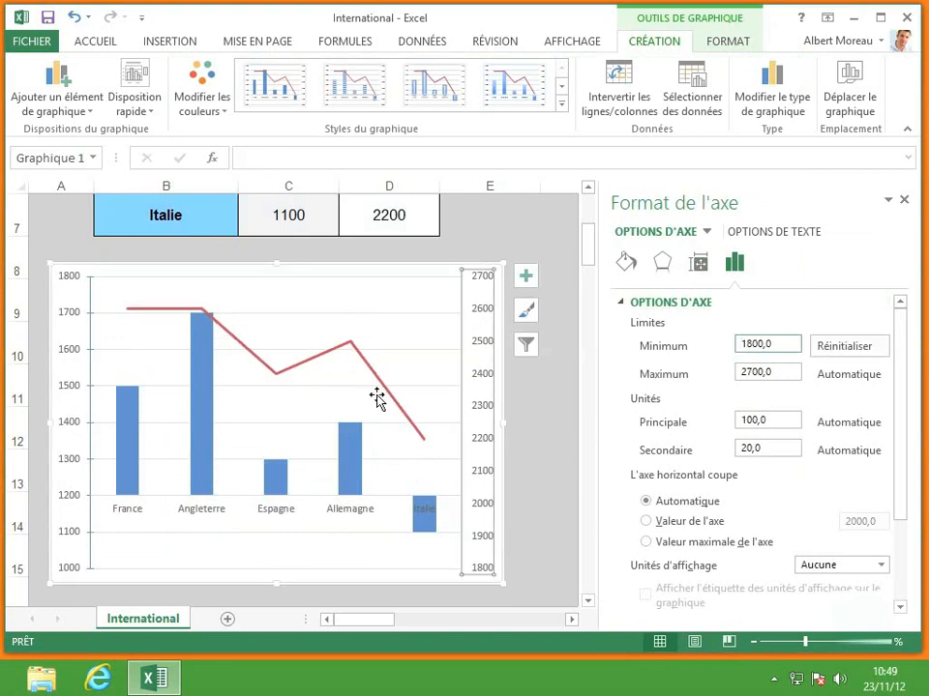